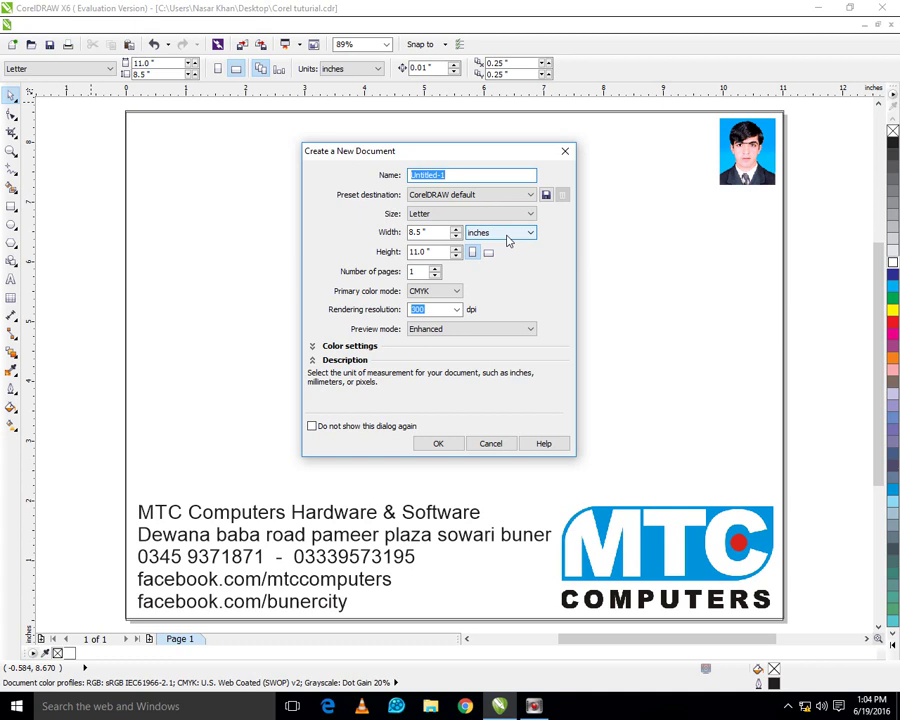
# Name the new document buner1, with the CorelDRAW default preset and the Letter page size
pyautogui.moveTo(474, 176); pyautogui.dragTo(353, 196)
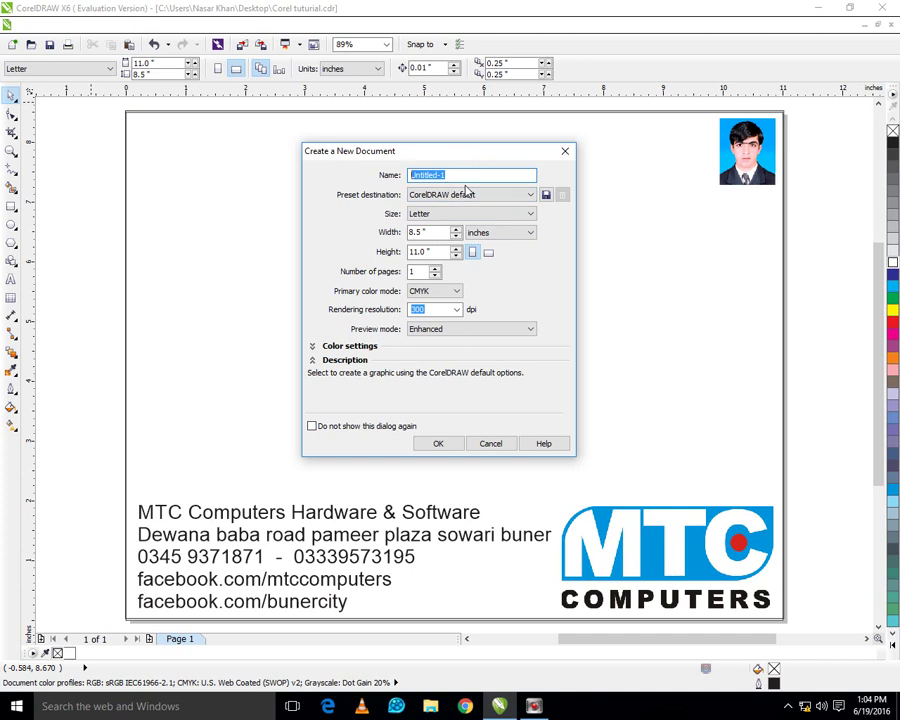
pyautogui.write('buner1')
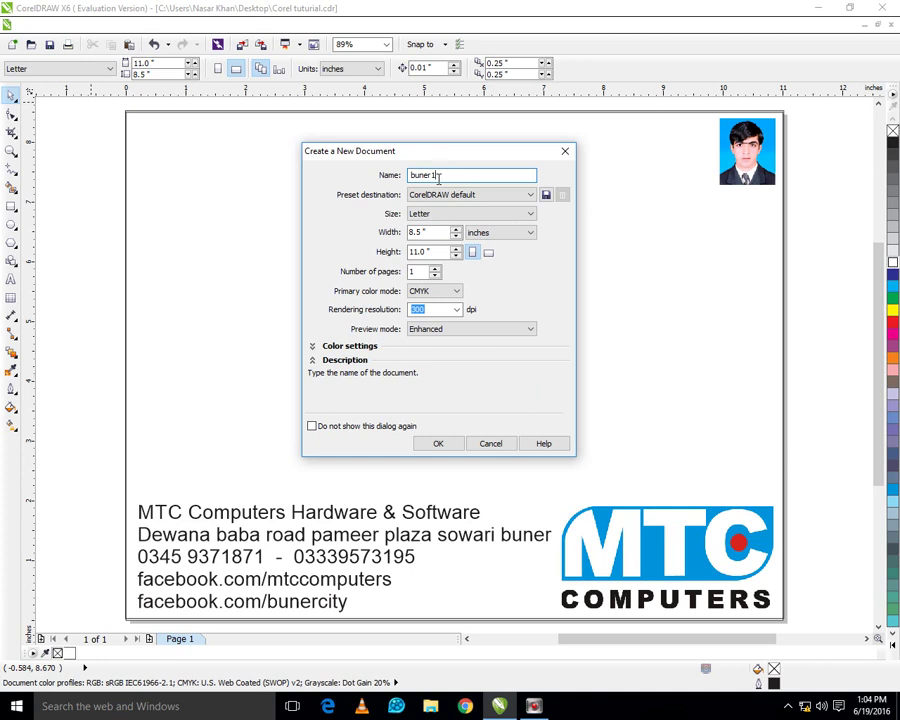
pyautogui.click(529, 196)
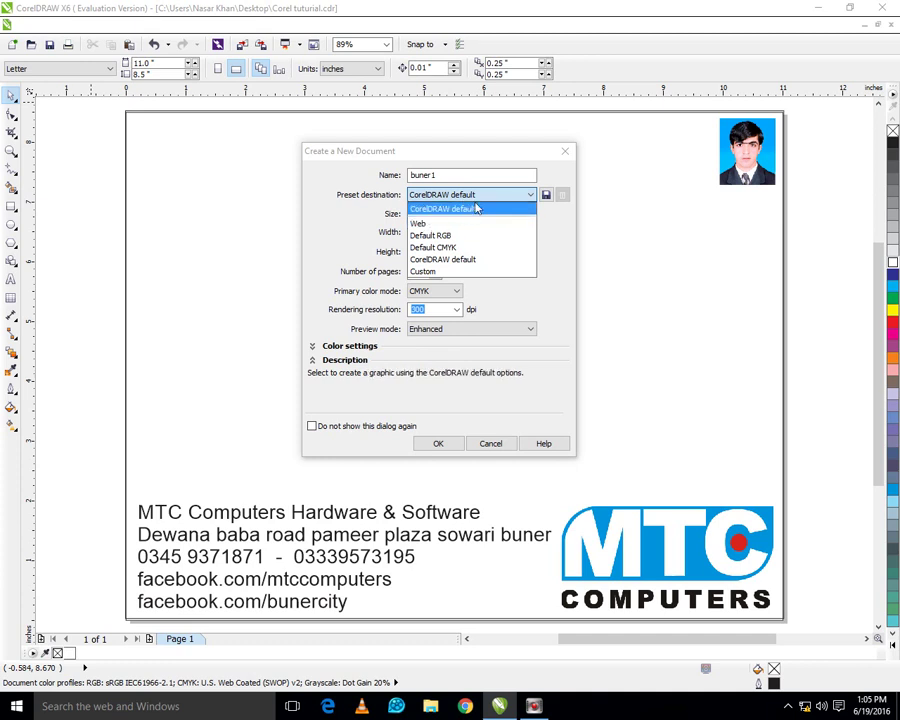
pyautogui.click(481, 209)
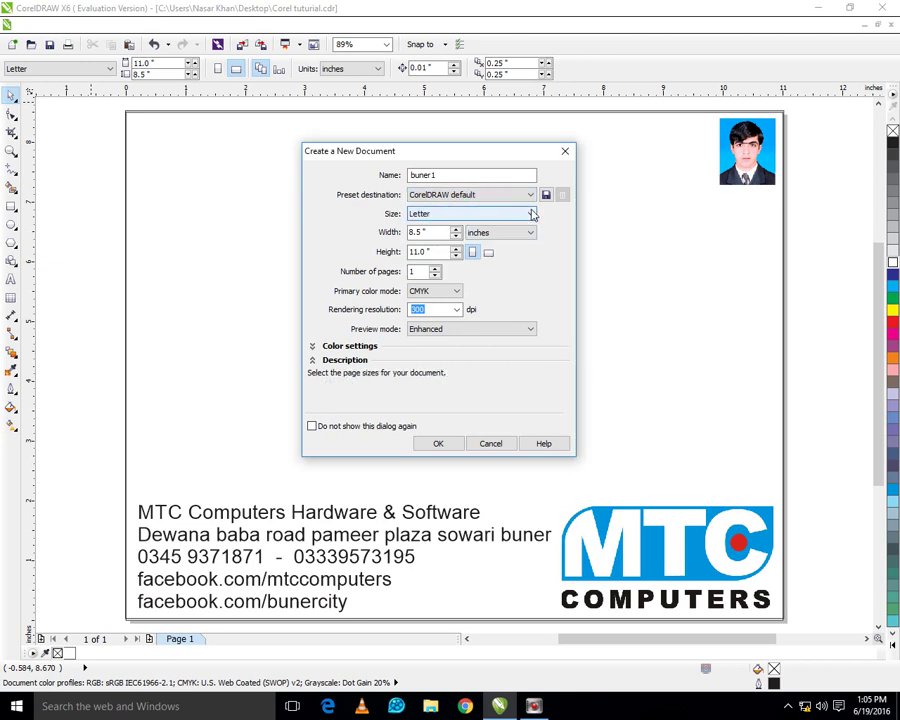
pyautogui.click(535, 221)
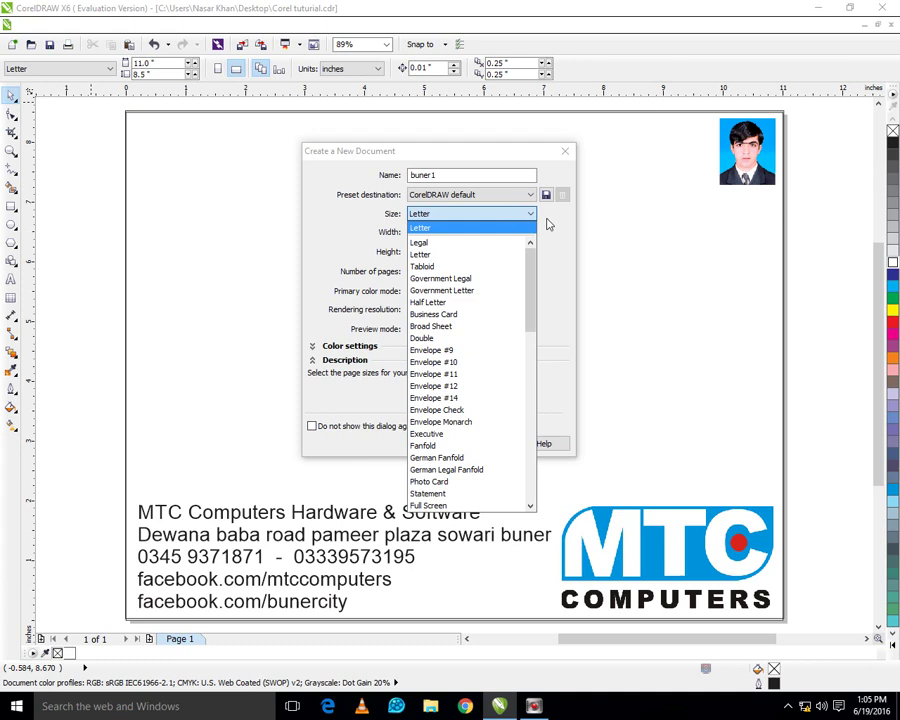
pyautogui.click(543, 219)
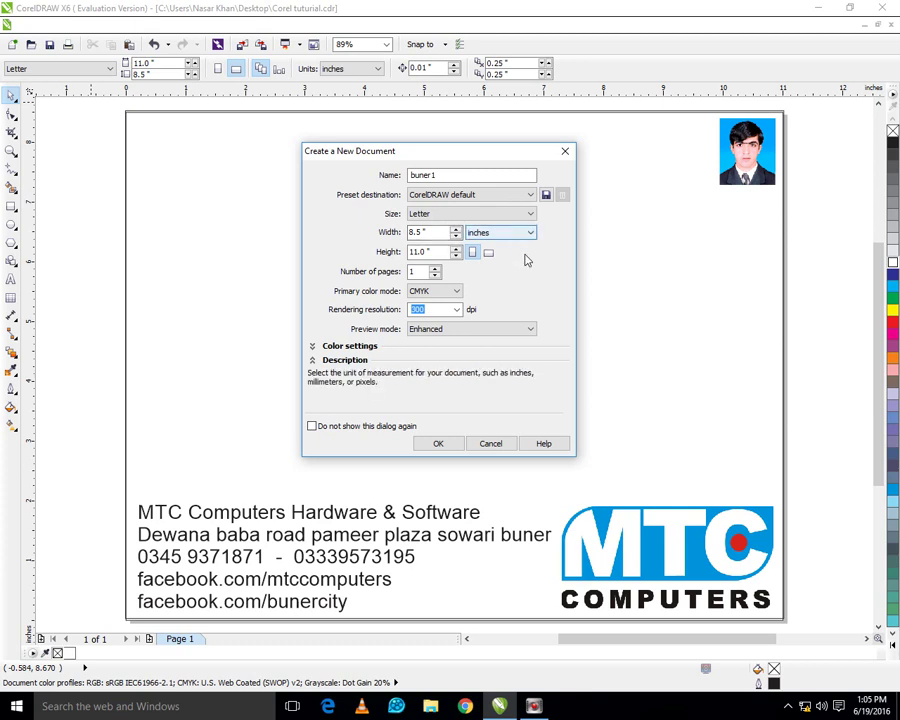
# Try the landscape orientation for the new document's page and return it to portrait
pyautogui.click(438, 231)
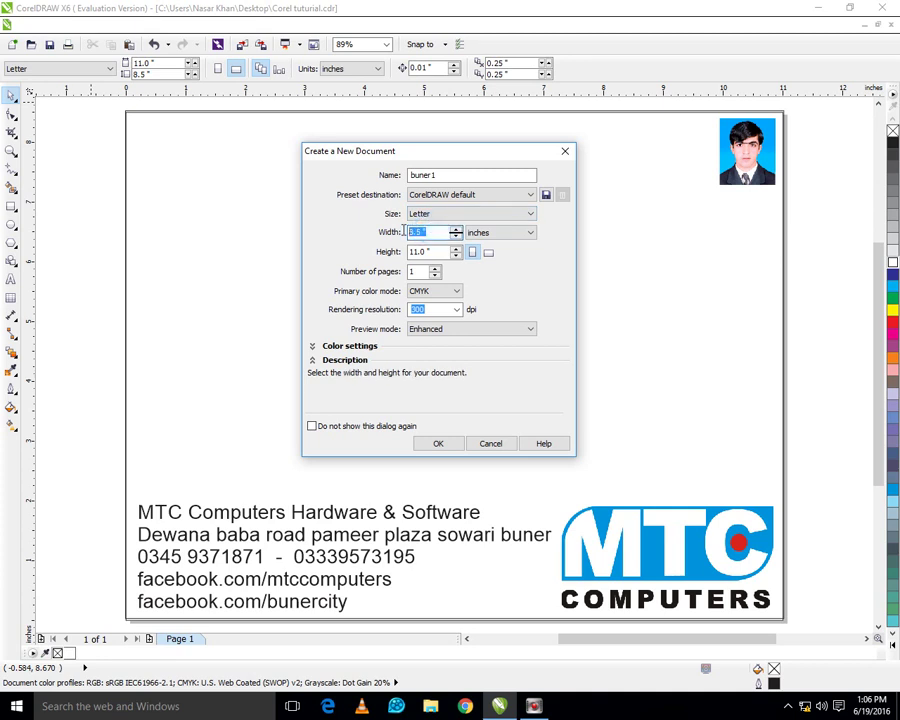
pyautogui.click(425, 251)
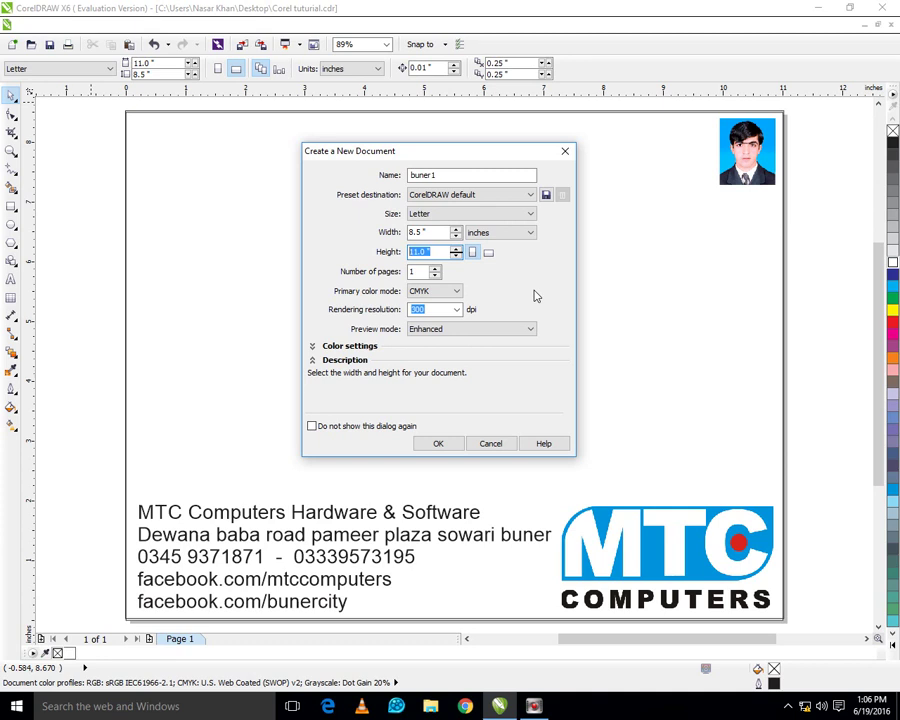
pyautogui.click(426, 232)
pyautogui.click(439, 252)
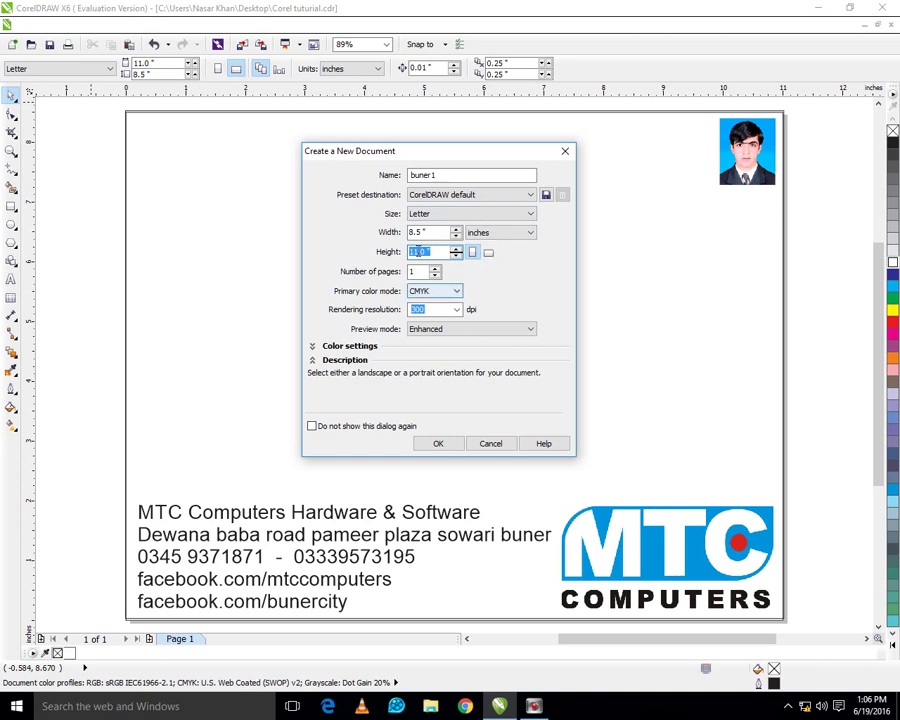
pyautogui.click(488, 252)
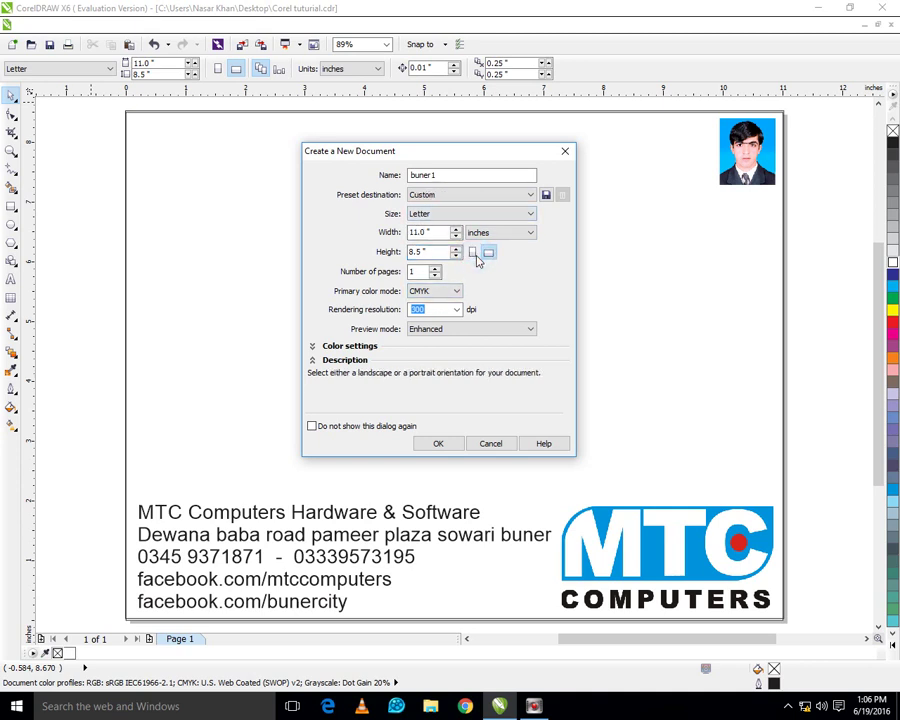
pyautogui.click(473, 253)
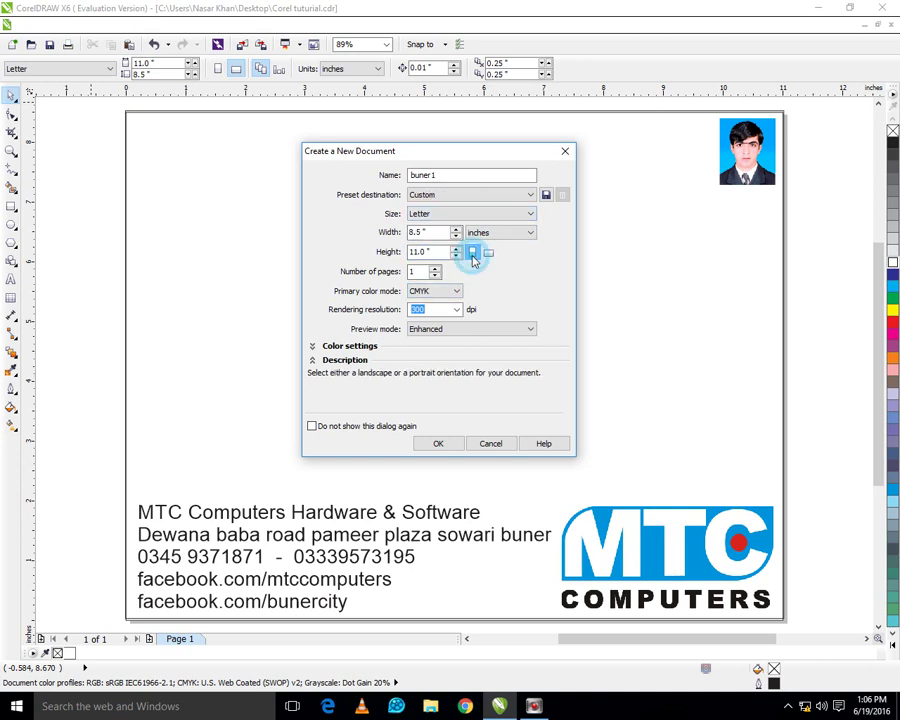
pyautogui.click(488, 252)
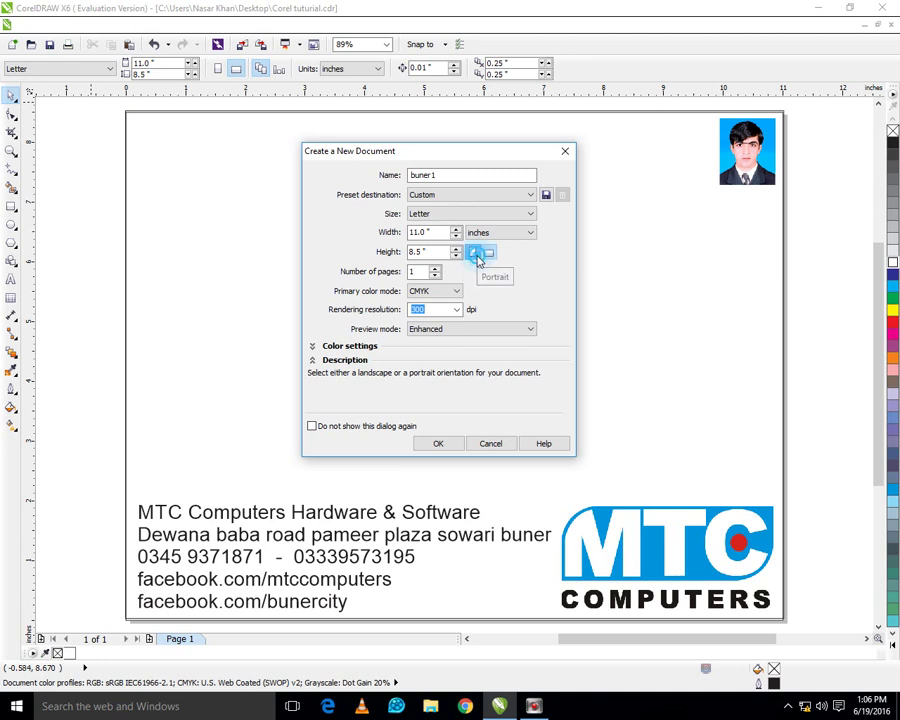
pyautogui.click(475, 254)
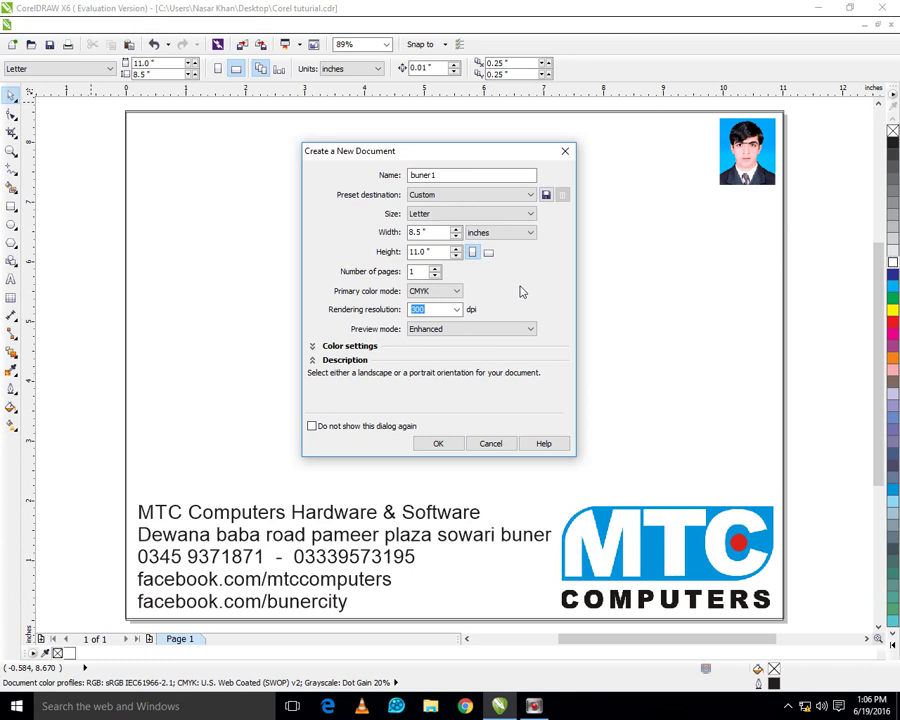
# Try a page count of 4, reset it to 1, and keep CMYK as the primary color mode
pyautogui.click(435, 269)
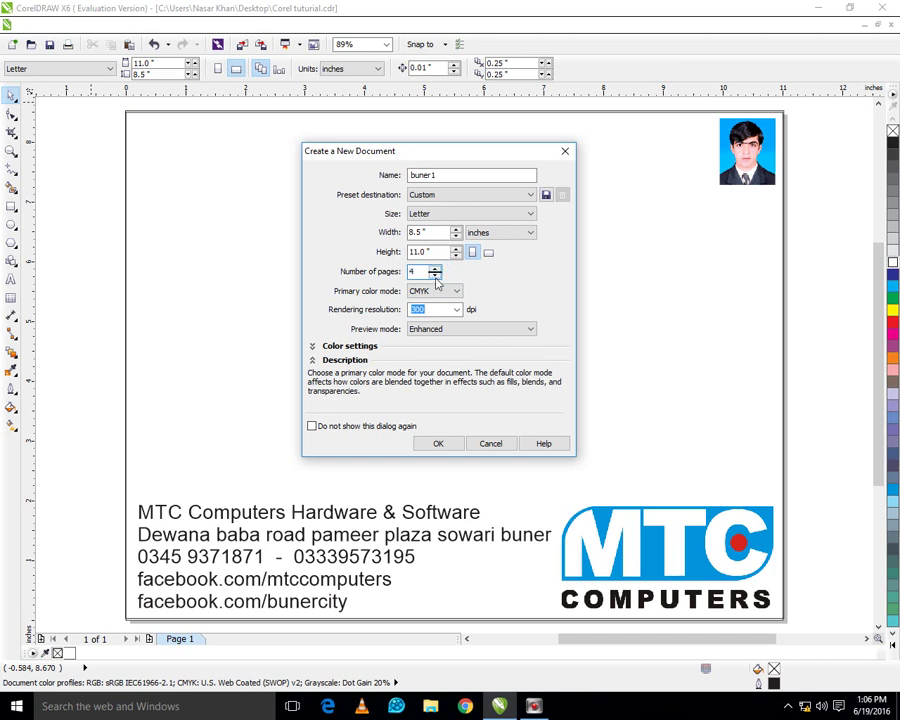
pyautogui.click(436, 276)
pyautogui.click(456, 292)
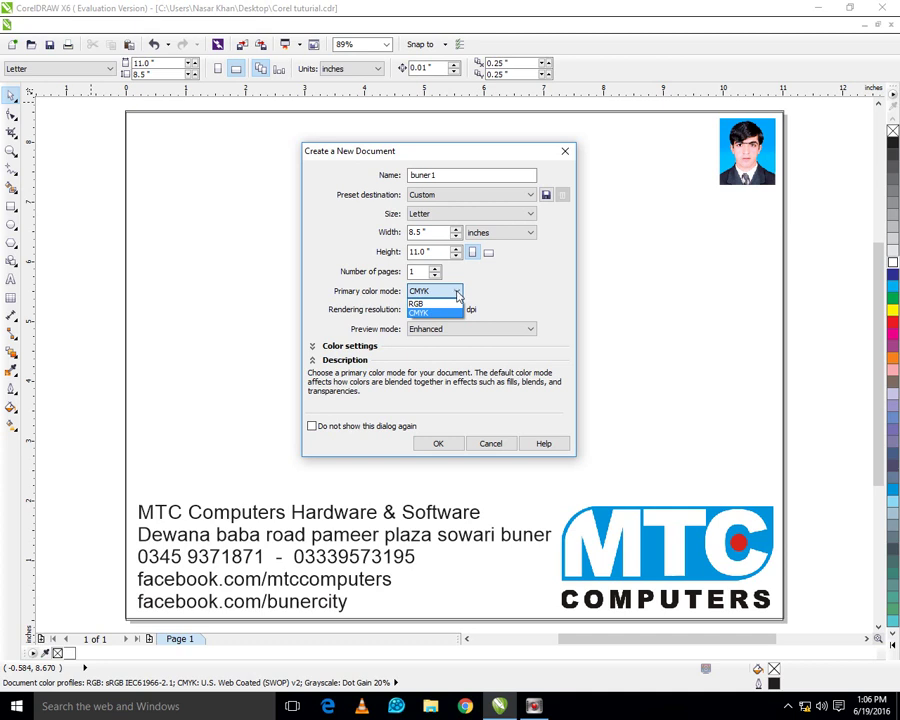
pyautogui.click(490, 288)
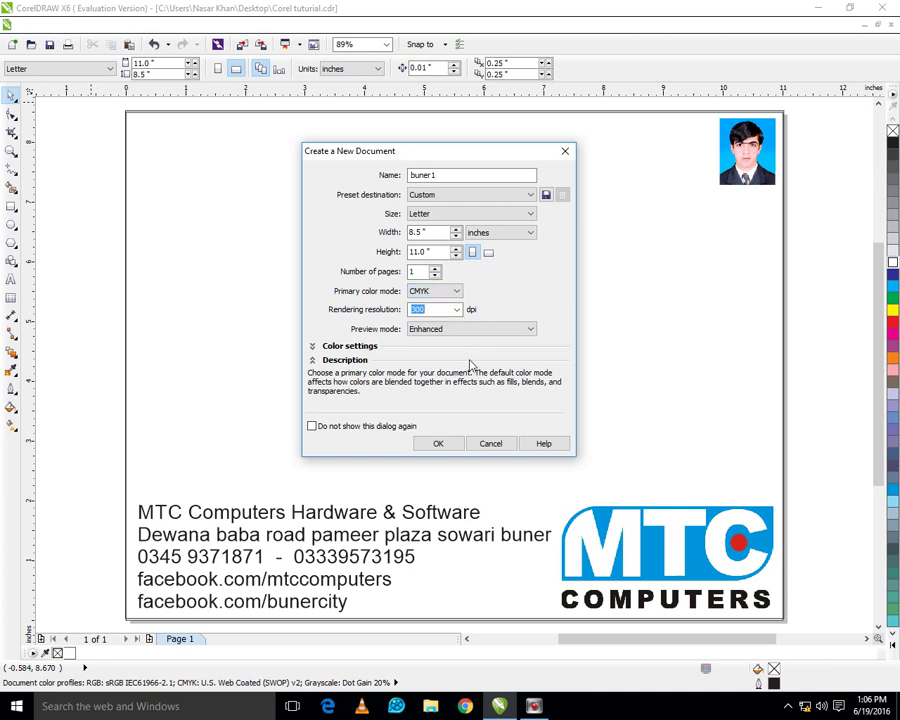
# Examine the preview mode options offered for the new document, keeping Enhanced
pyautogui.moveTo(531, 716)
pyautogui.moveTo(359, 318)
pyautogui.click(518, 276)
pyautogui.click(525, 329)
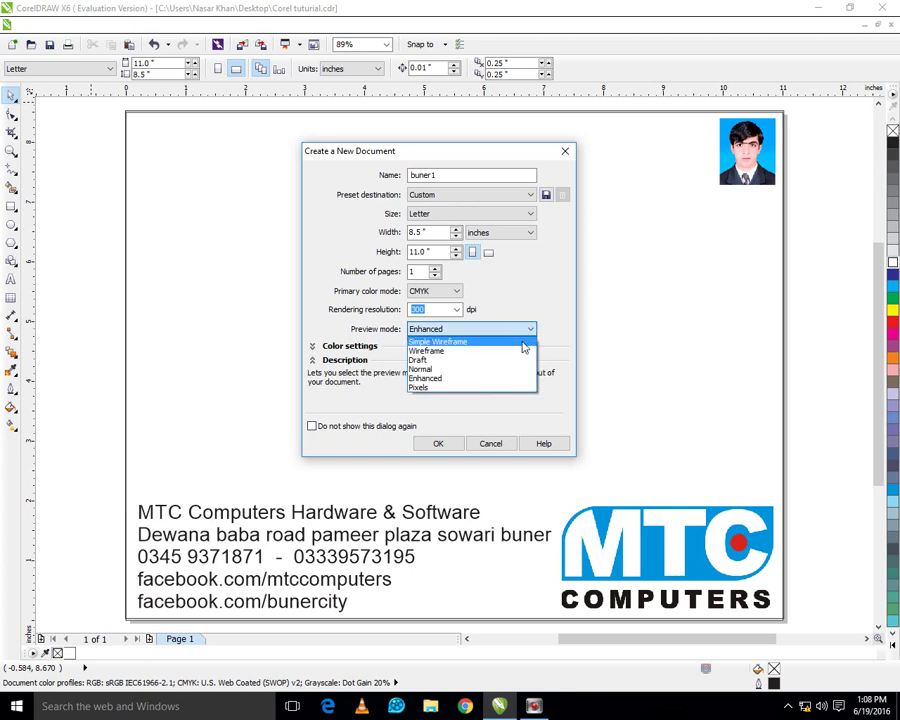
pyautogui.click(533, 277)
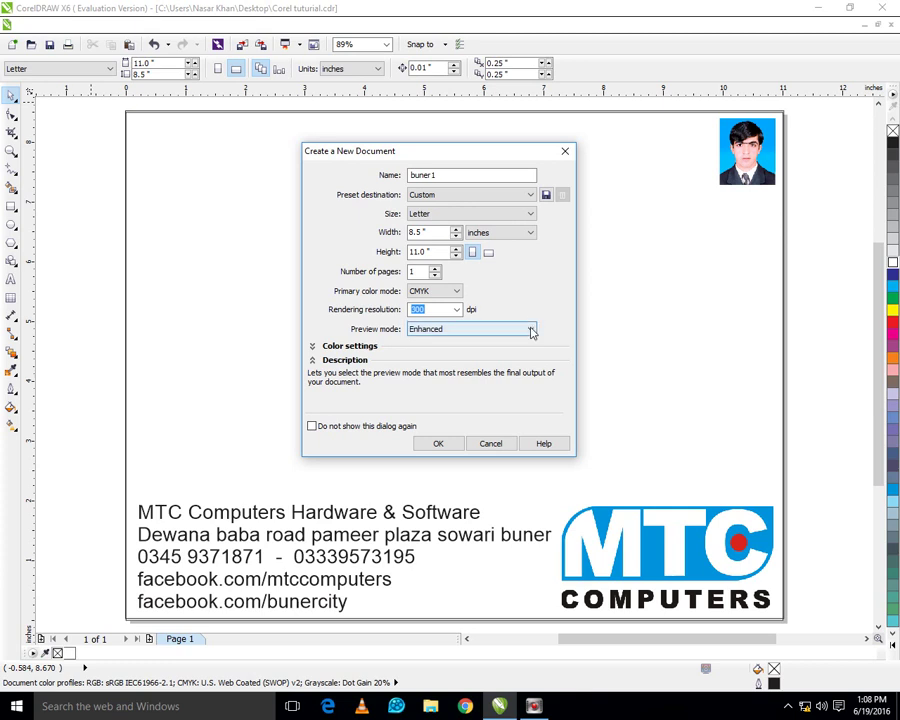
pyautogui.click(530, 331)
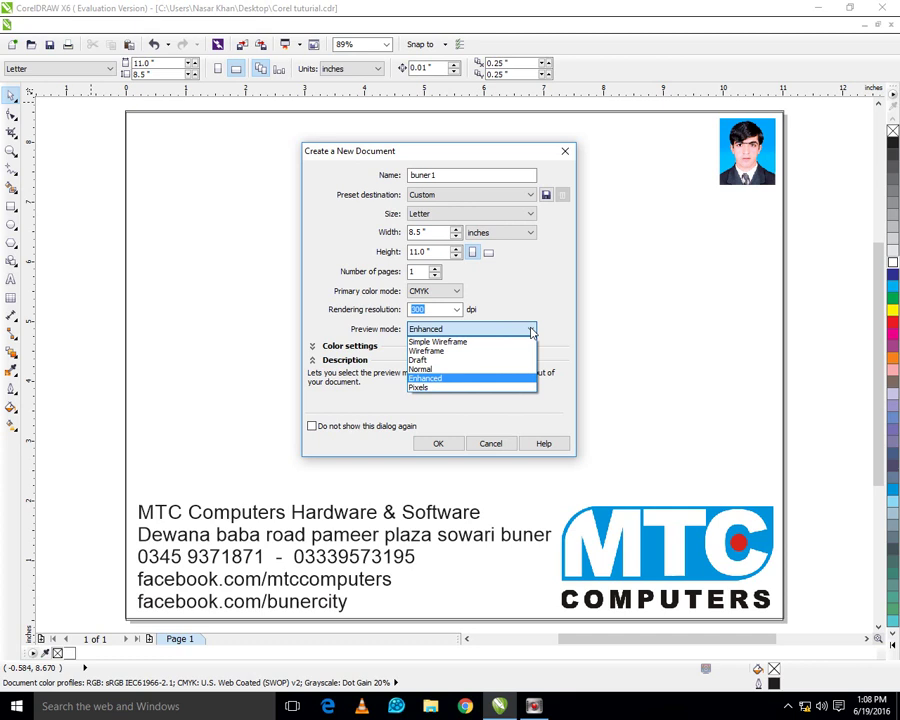
pyautogui.click(537, 292)
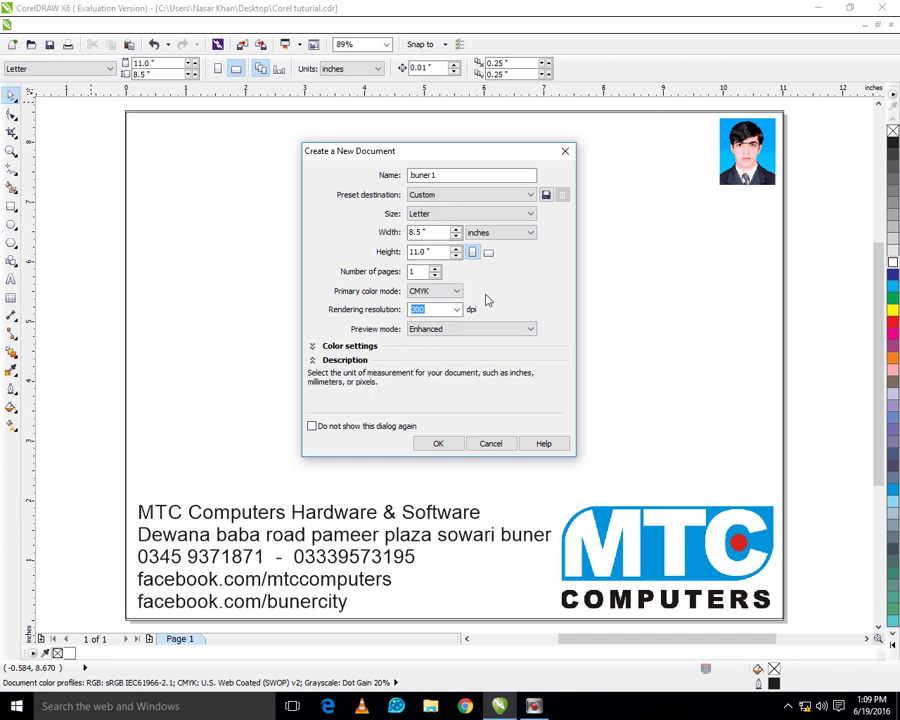
# Choose not to show the new document dialog again and create the buner1 document
pyautogui.click(311, 426)
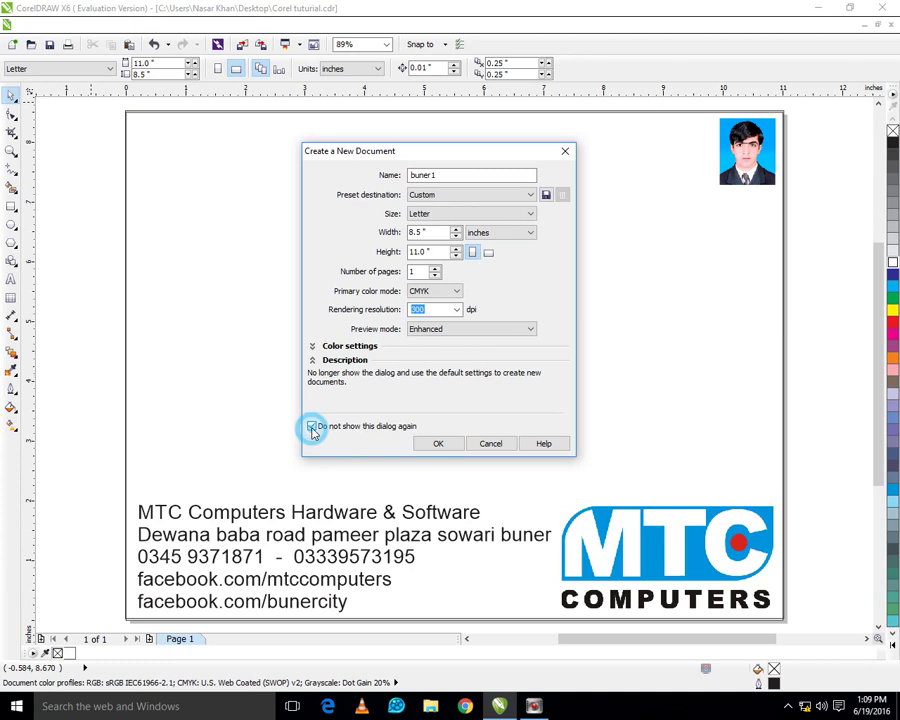
pyautogui.click(445, 447)
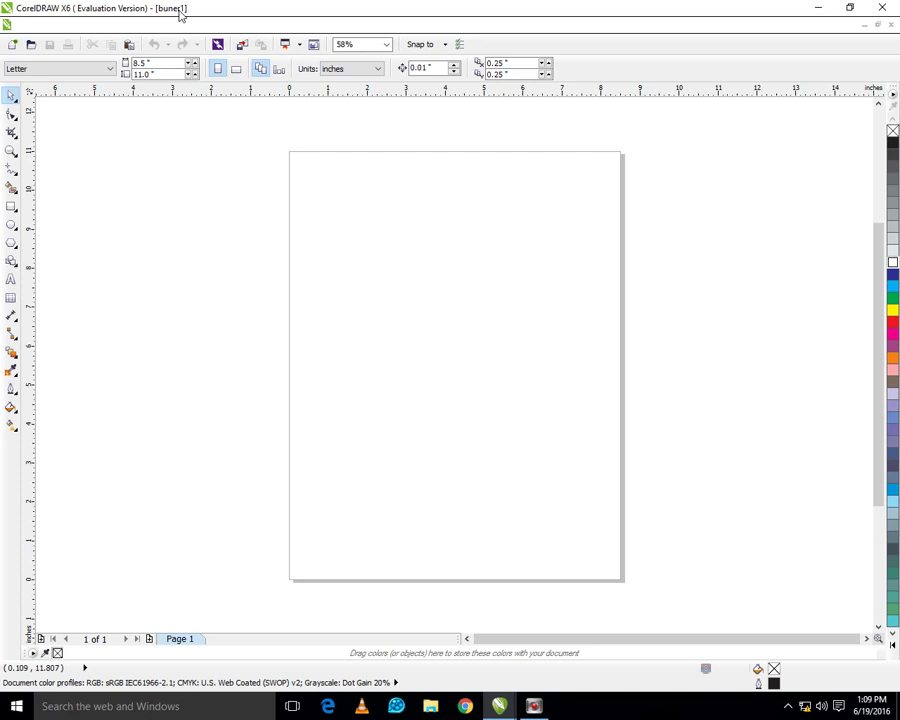
# Close the blank buner1 document while keeping the program and the Corel tuturial drawing open
pyautogui.click(882, 8)
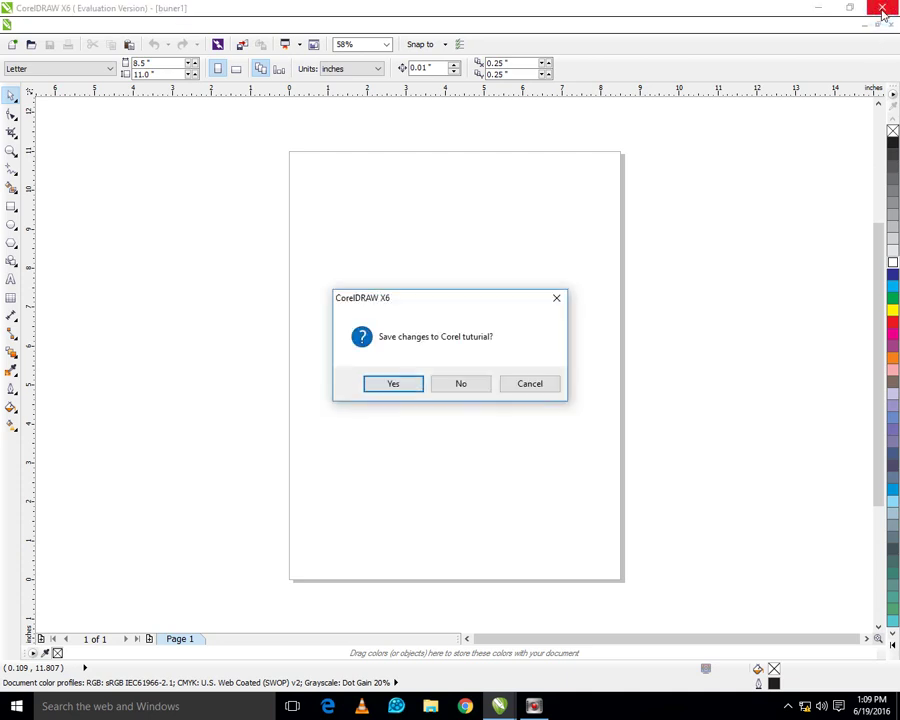
pyautogui.click(524, 384)
pyautogui.click(890, 24)
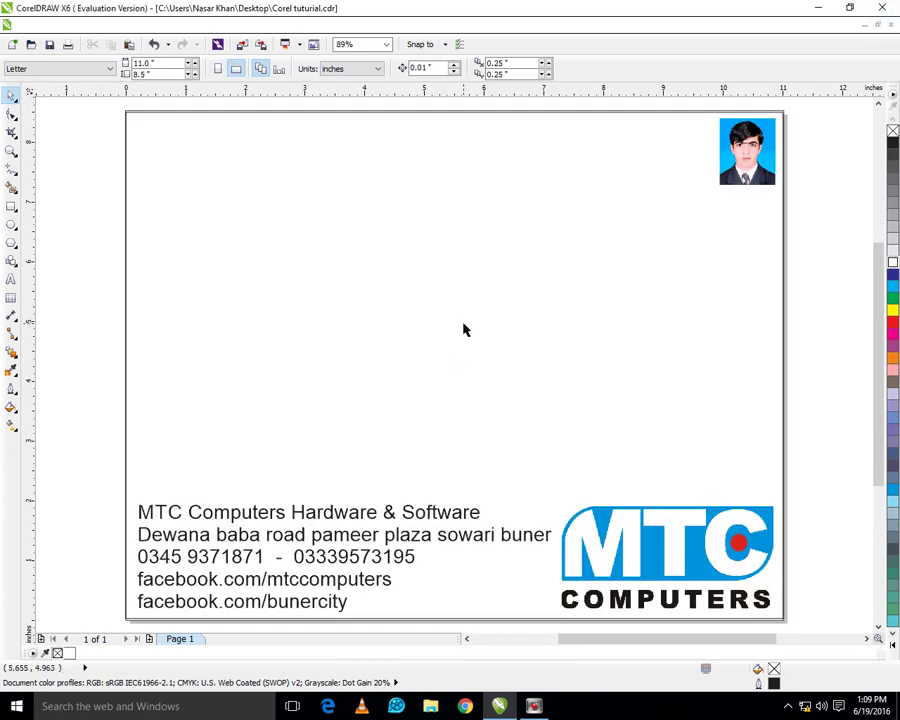
pyautogui.click(12, 44)
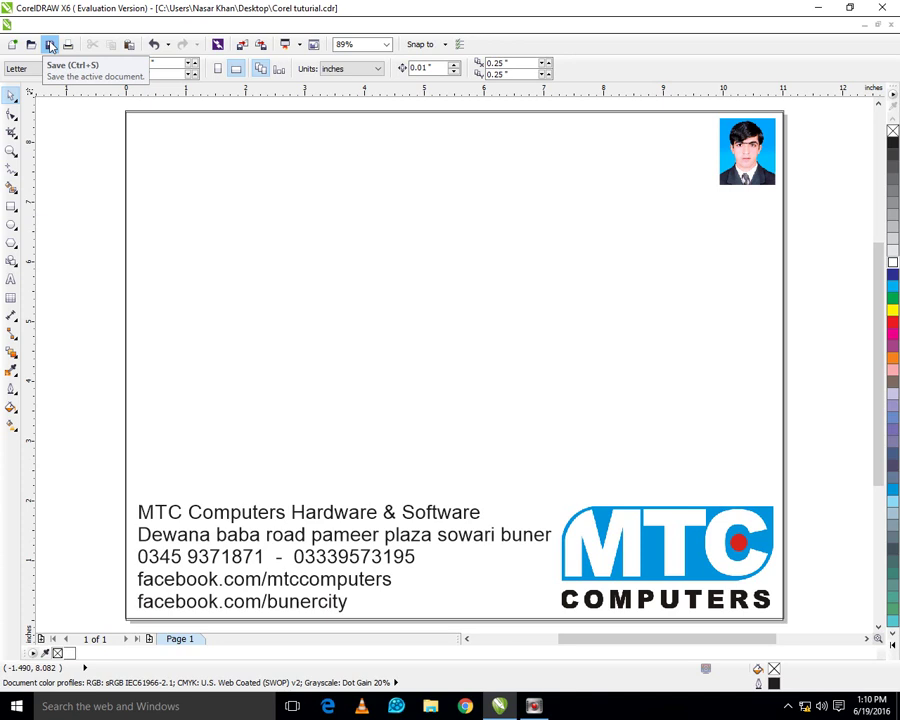
pyautogui.click(30, 24)
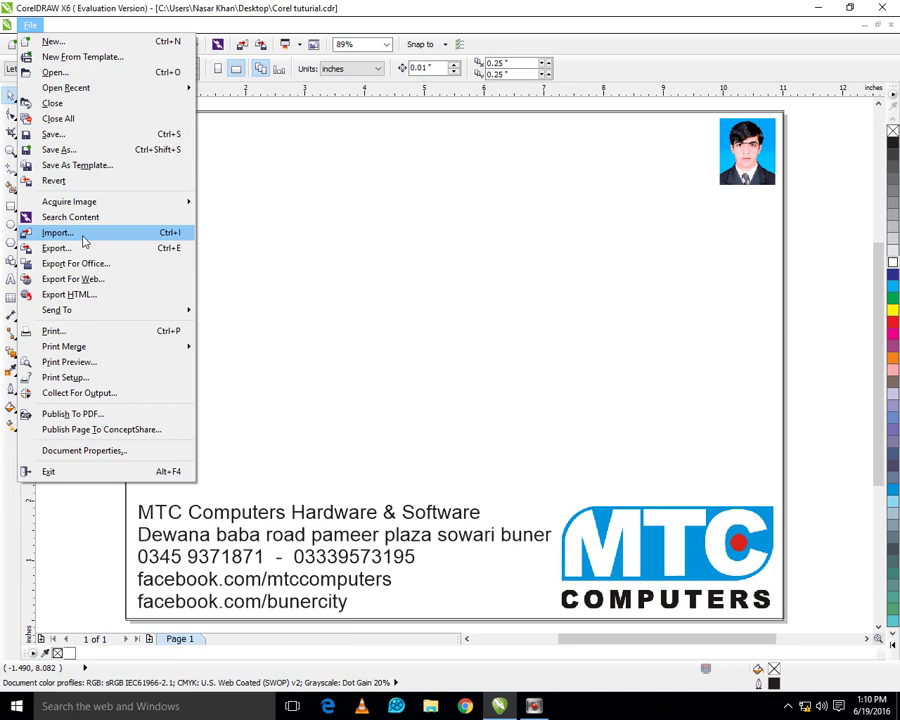
pyautogui.click(278, 6)
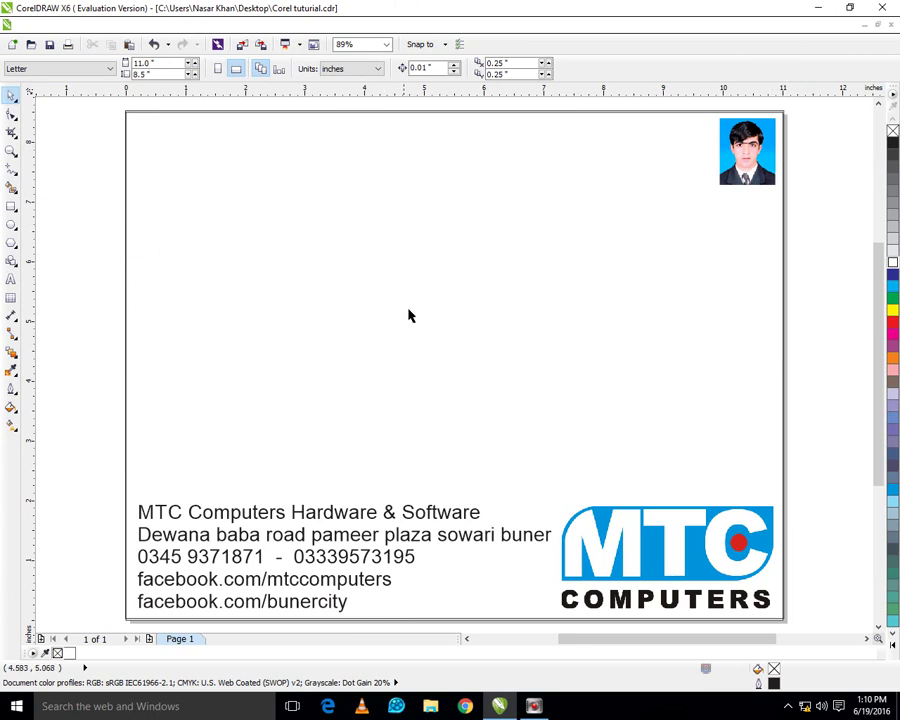
# Minimize the drawing program, refresh the Windows desktop, and select the Corel tuturial file
pyautogui.click(815, 8)
pyautogui.rightClick(227, 267)
pyautogui.click(323, 317)
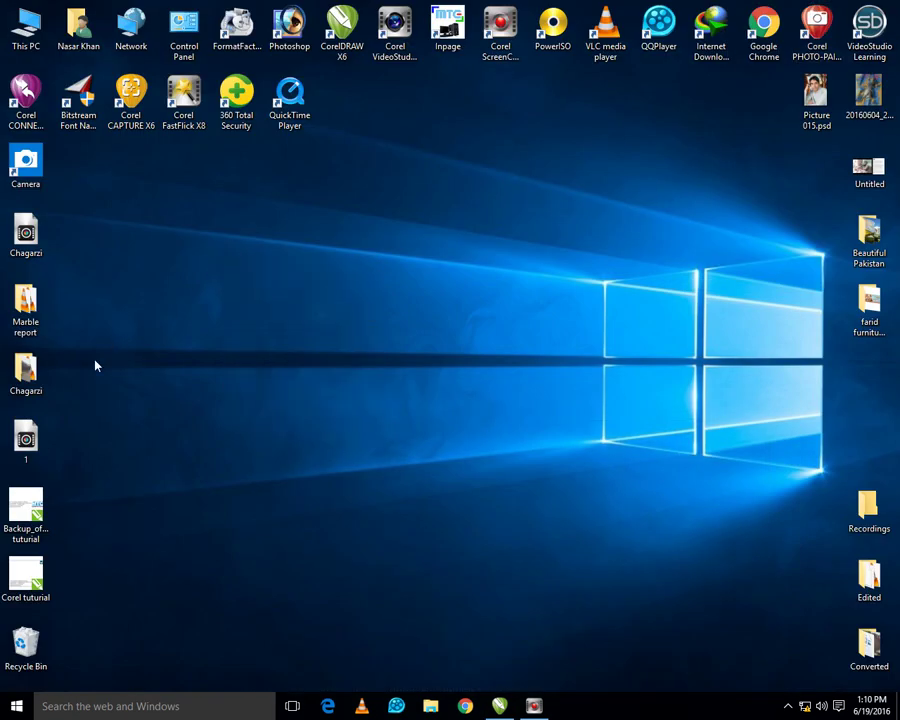
pyautogui.moveTo(97, 600)
pyautogui.mouseDown()
pyautogui.moveTo(3, 564)
pyautogui.moveTo(98, 587)
pyautogui.mouseUp()
pyautogui.click(36, 578)
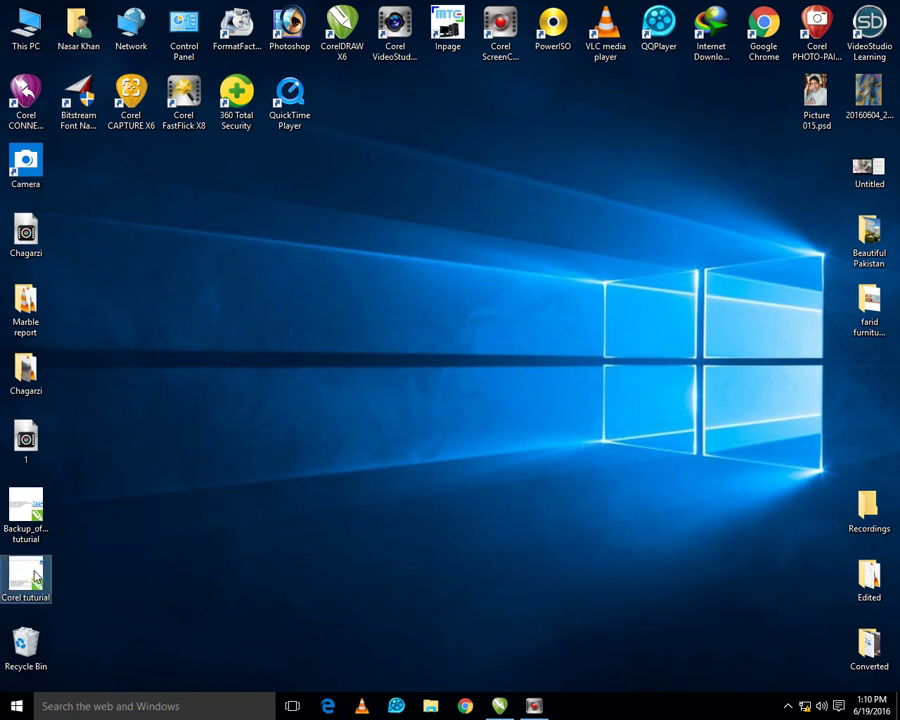
# Empty the Recycle Bin on the desktop and confirm the deletion
pyautogui.rightClick(40, 632)
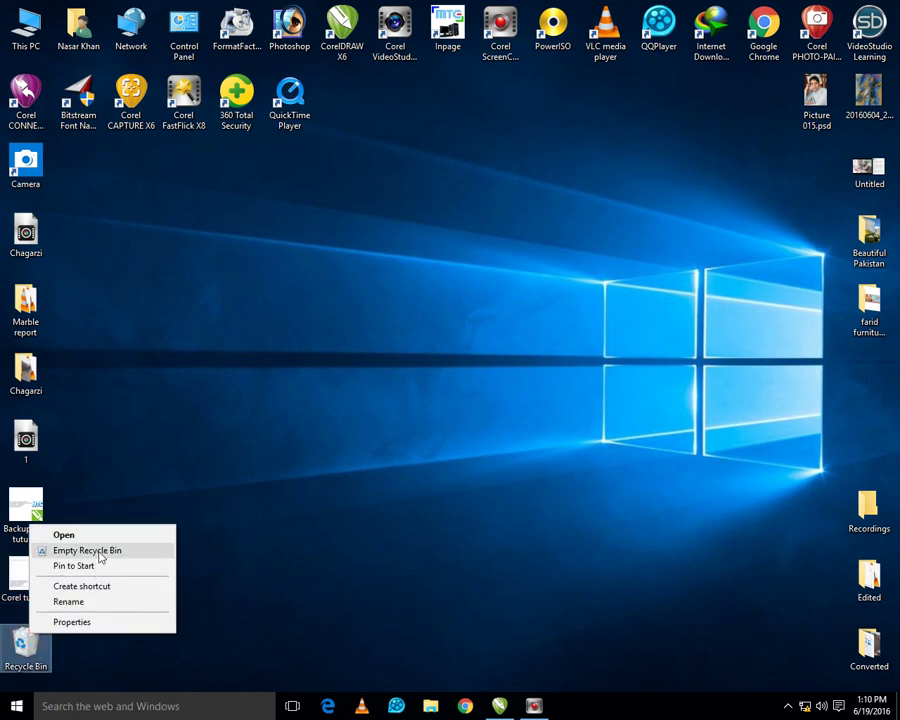
pyautogui.click(98, 550)
pyautogui.click(505, 363)
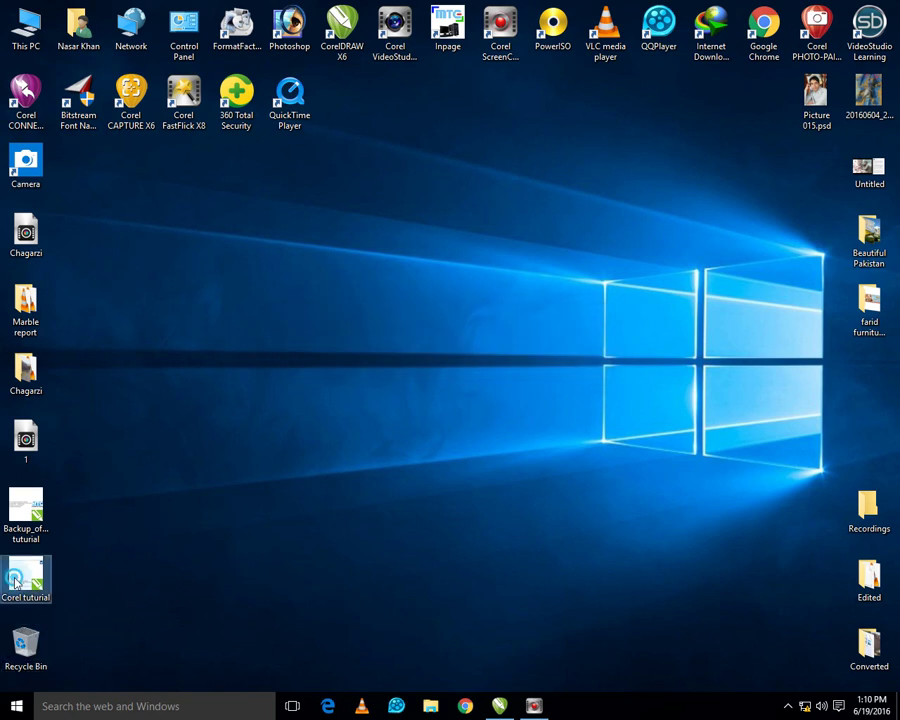
# Examine the general properties of the Corel tuturial file on the desktop and close them unchanged
pyautogui.rightClick(14, 582)
pyautogui.click(96, 568)
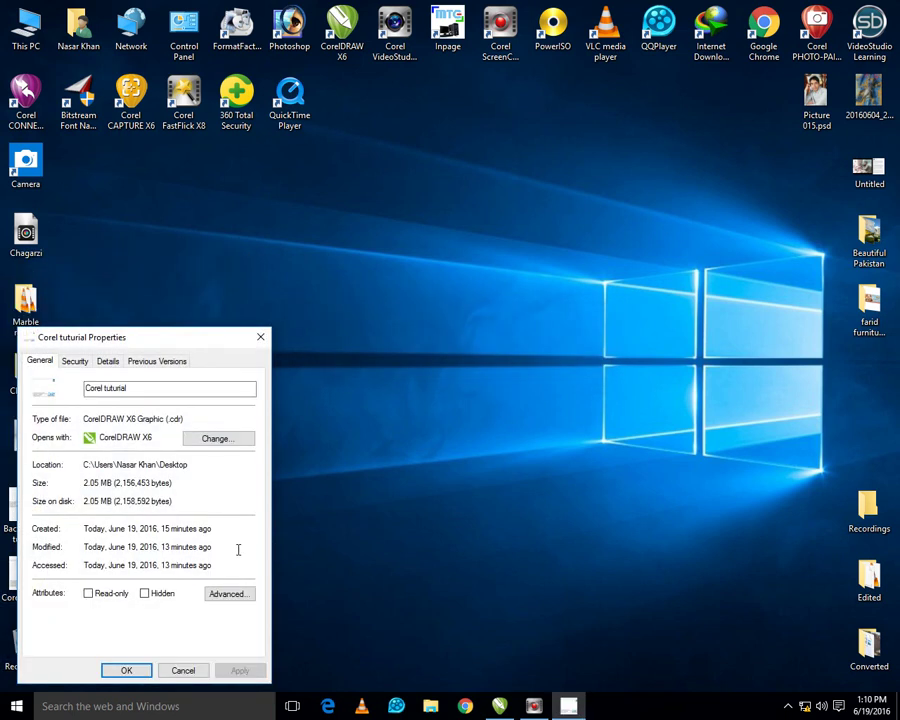
pyautogui.click(184, 668)
# Open the Corel tuturial file from the desktop in CorelDRAW
pyautogui.rightClick(50, 592)
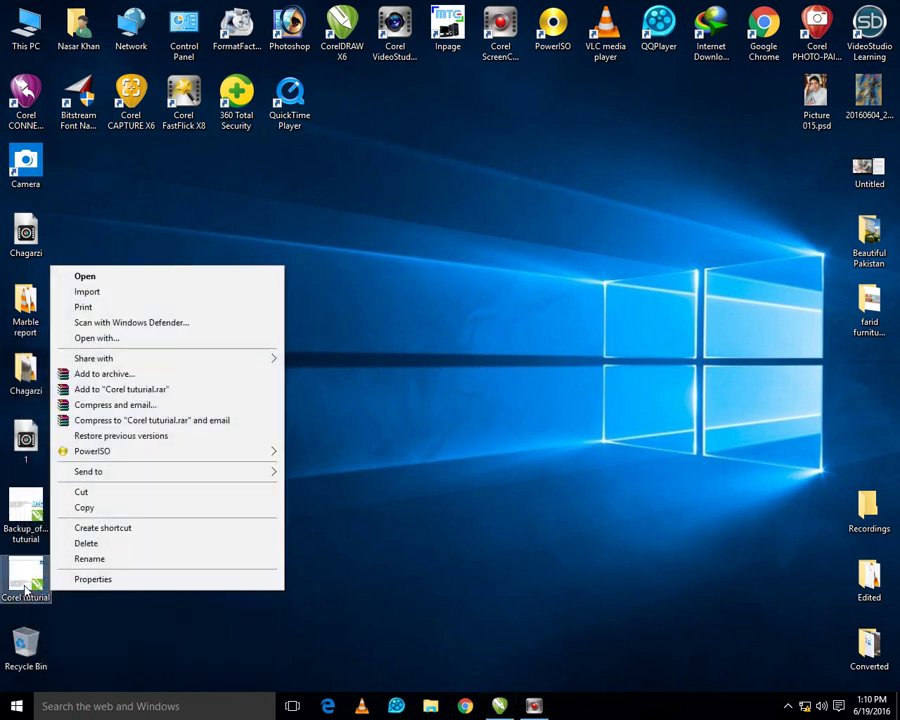
pyautogui.click(120, 274)
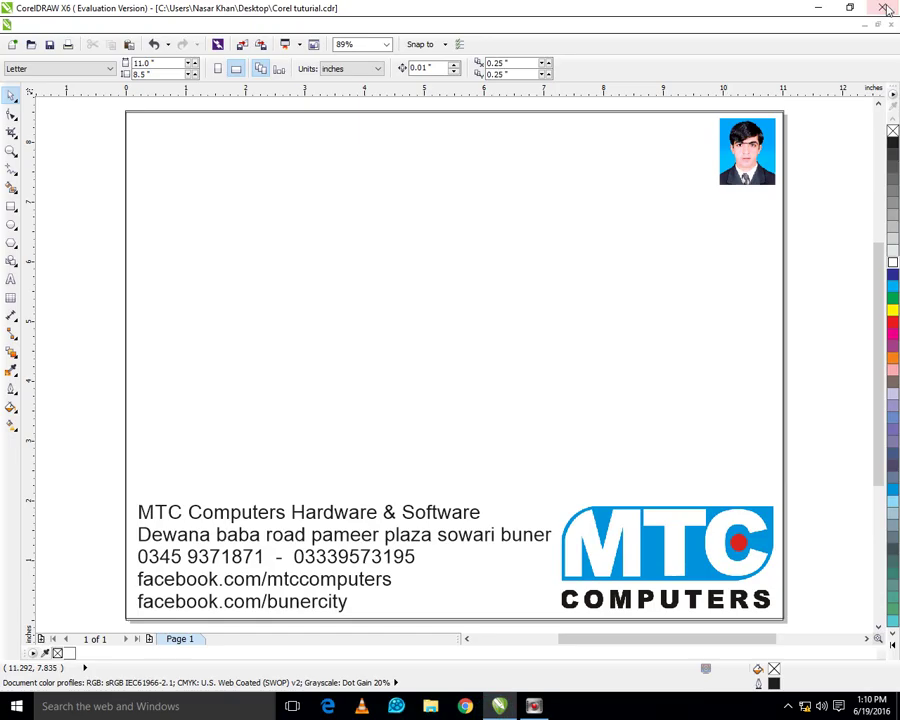
# Exit the drawing program and save the changes to the Corel tuturial drawing
pyautogui.click(886, 8)
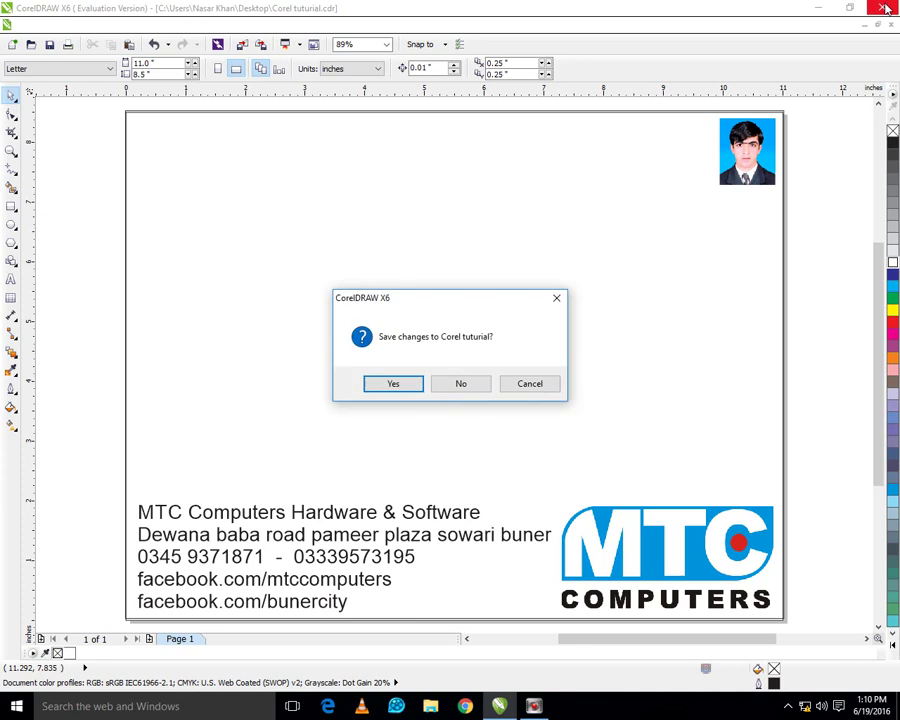
pyautogui.click(407, 381)
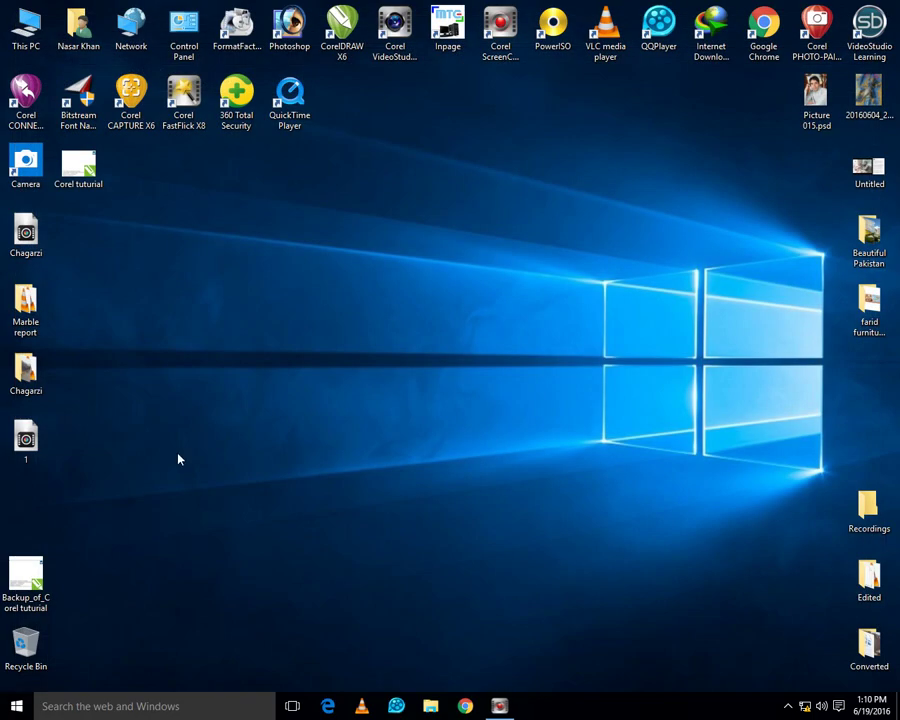
# Try to open the backup copy of the Corel tuturial drawing from the desktop, and refresh the desktop
pyautogui.doubleClick(28, 582)
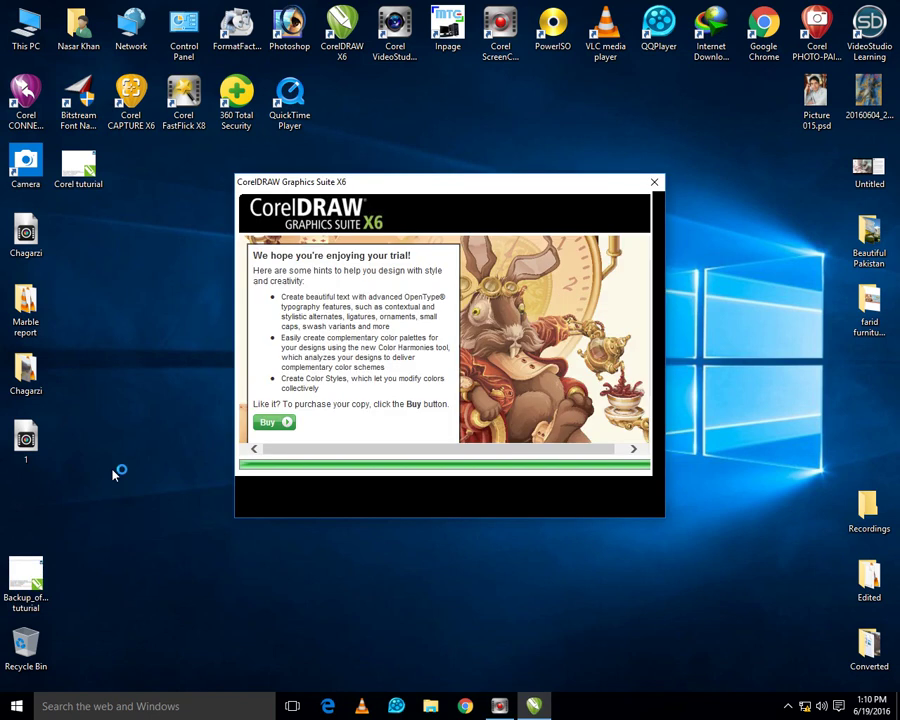
pyautogui.click(598, 262)
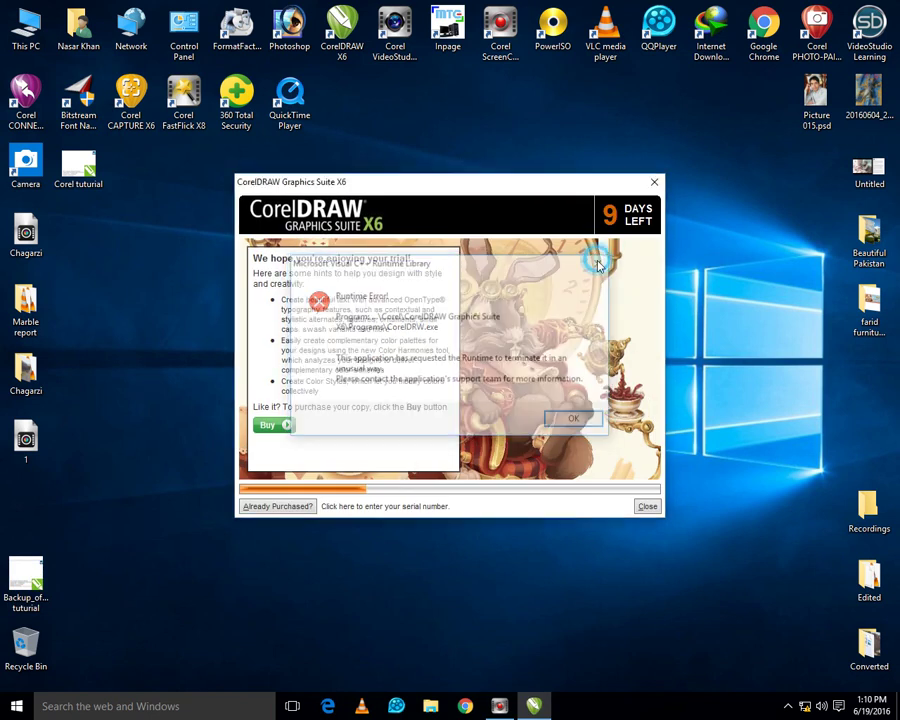
pyautogui.rightClick(166, 476)
pyautogui.click(241, 518)
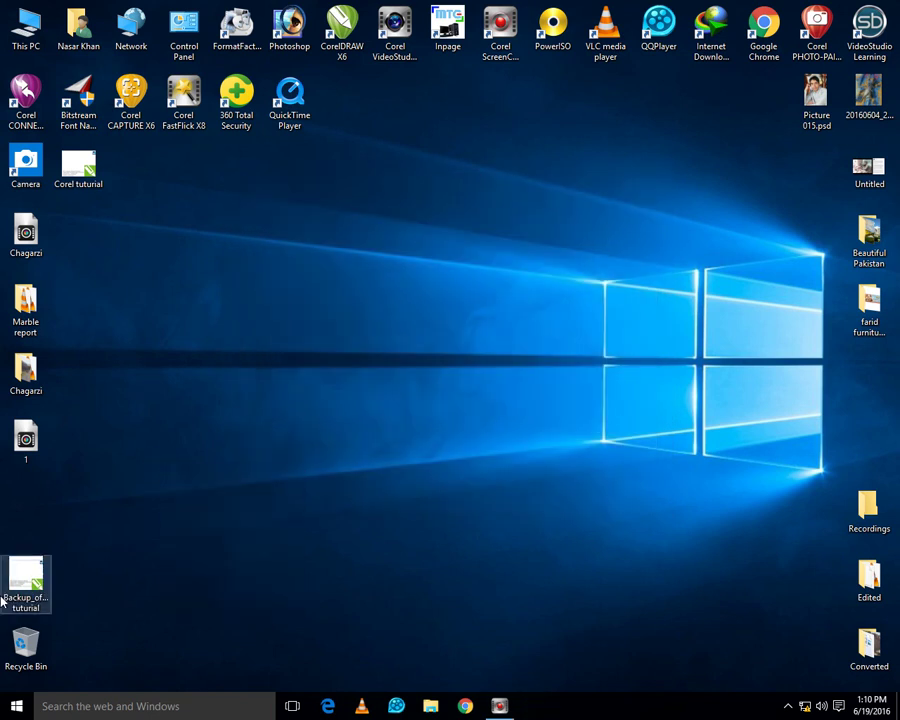
# Open the original Corel tuturial drawing from its desktop file in CorelDRAW
pyautogui.doubleClick(78, 168)
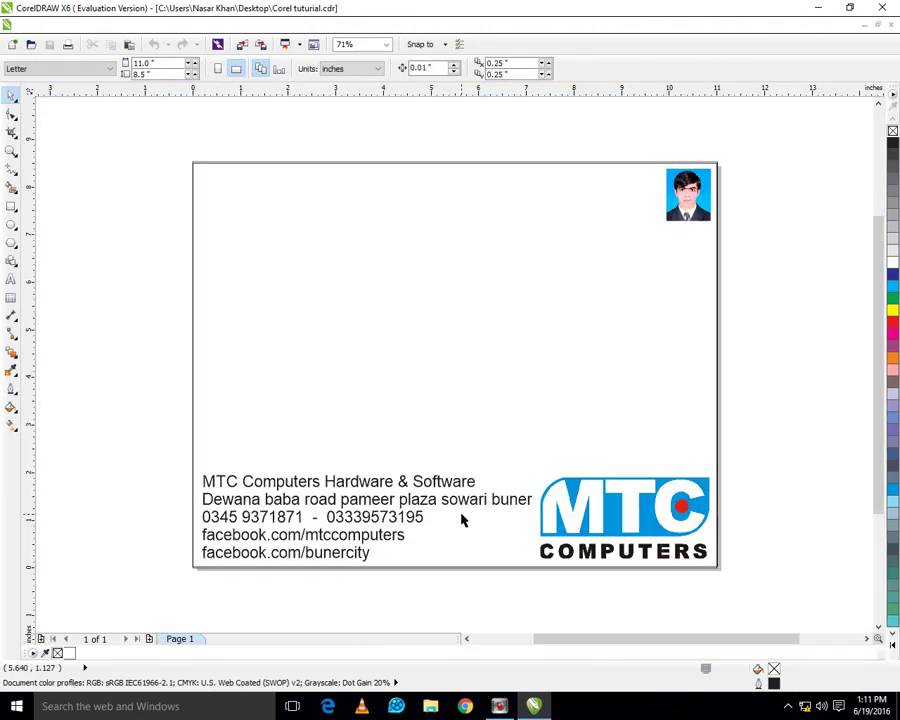
pyautogui.scroll(1, 462, 519)
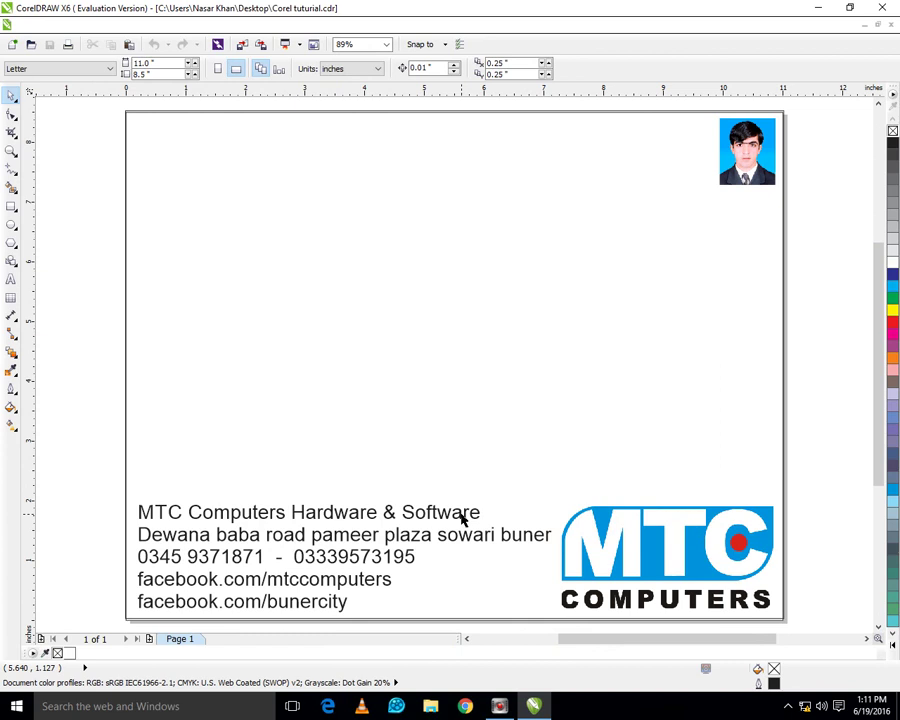
# Close the current drawing and reopen Corel tuturial from the Desktop folder with the Open command inside the program
pyautogui.hotkey('ctrl', 'F4')
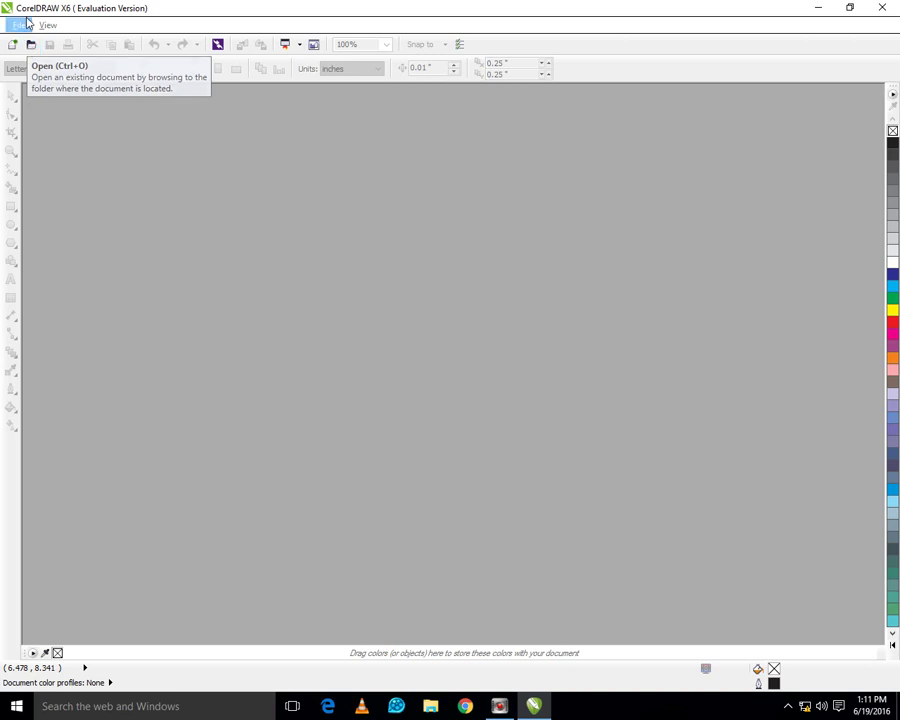
pyautogui.click(31, 45)
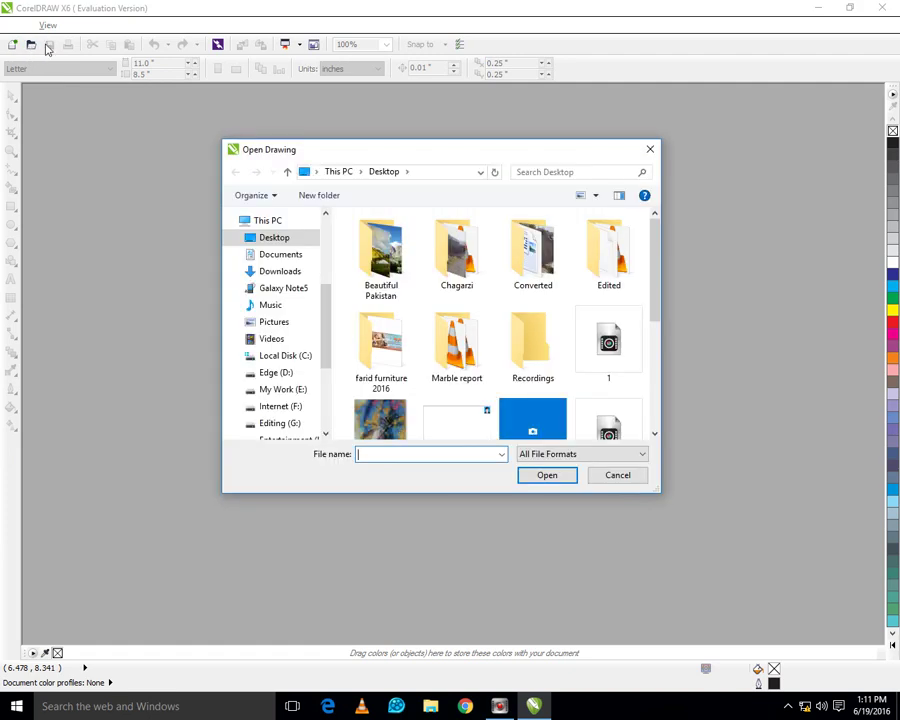
pyautogui.moveTo(653, 248); pyautogui.dragTo(661, 338)
pyautogui.click(393, 358)
pyautogui.click(545, 503)
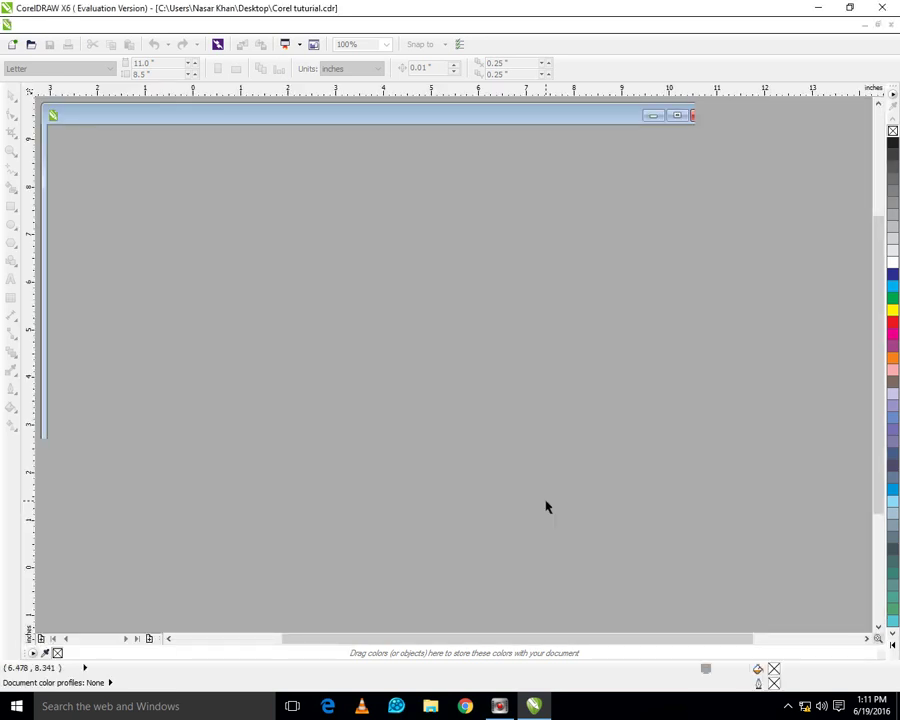
pyautogui.hotkey('shift', 'F4')
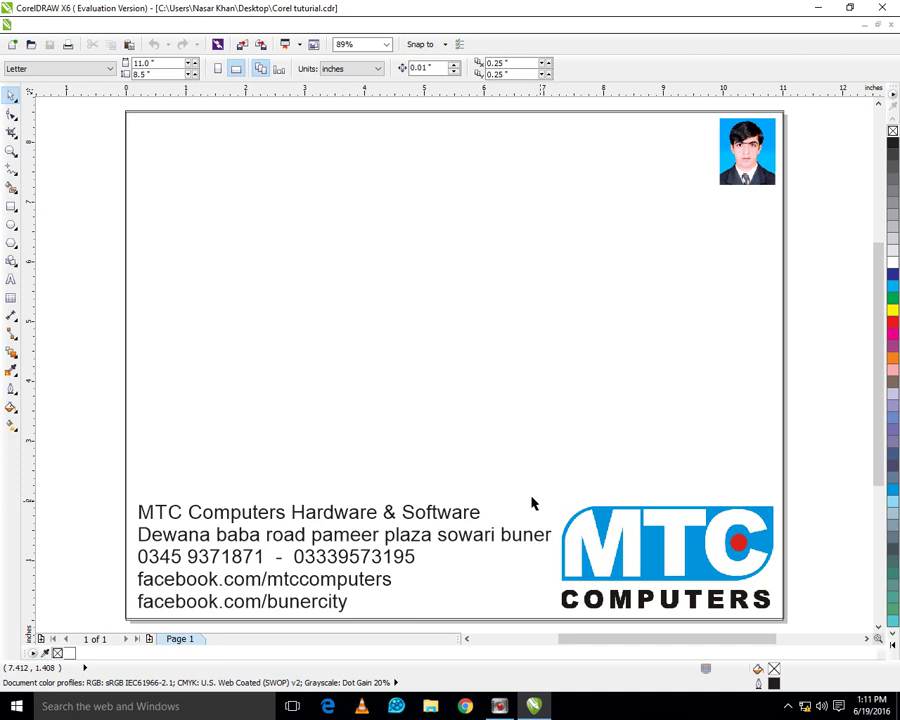
pyautogui.rightClick(455, 350)
pyautogui.click(376, 278)
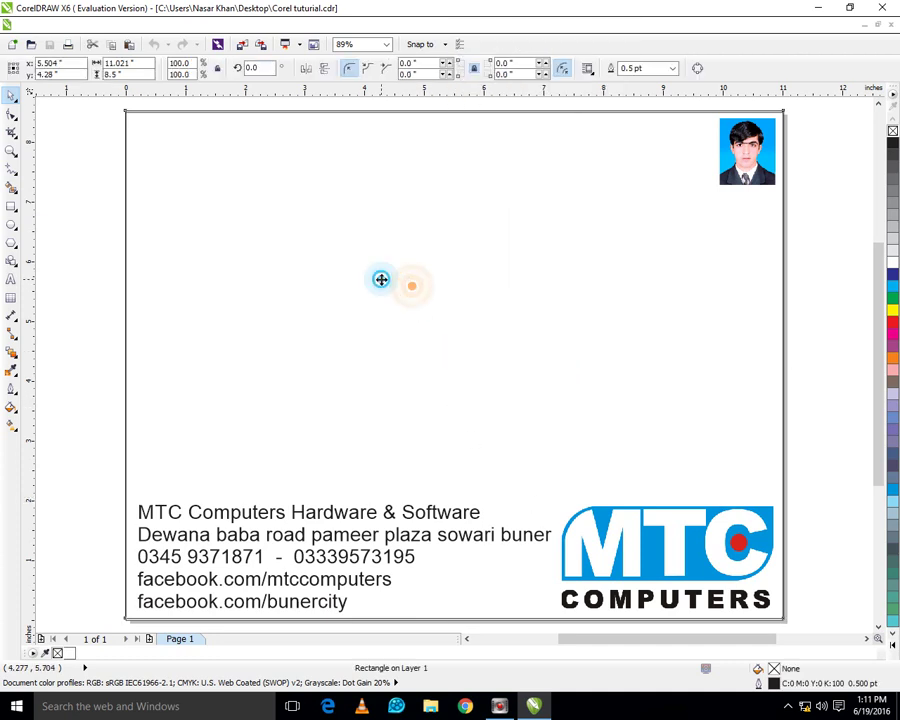
pyautogui.click(80, 224)
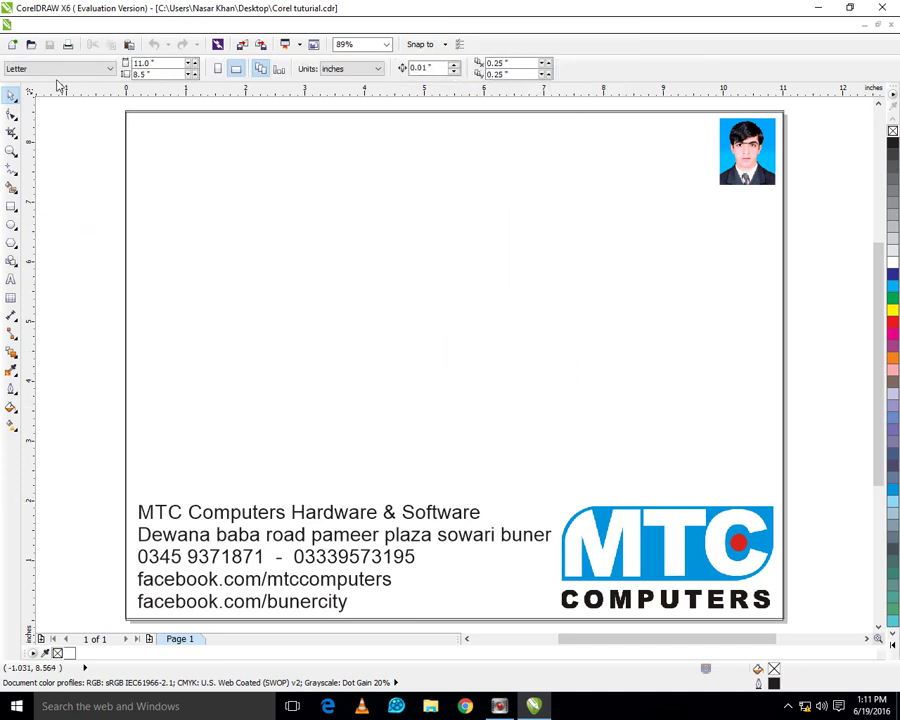
# Start importing a file into the drawing and browse to the My Work (E:) drive
pyautogui.click(18, 23)
pyautogui.click(74, 236)
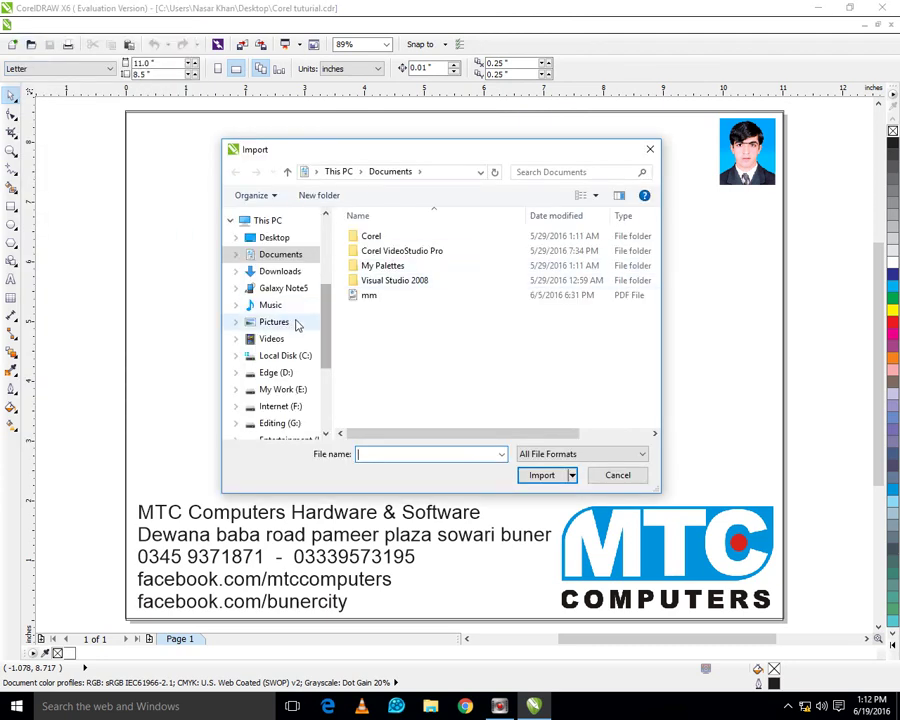
pyautogui.click(283, 390)
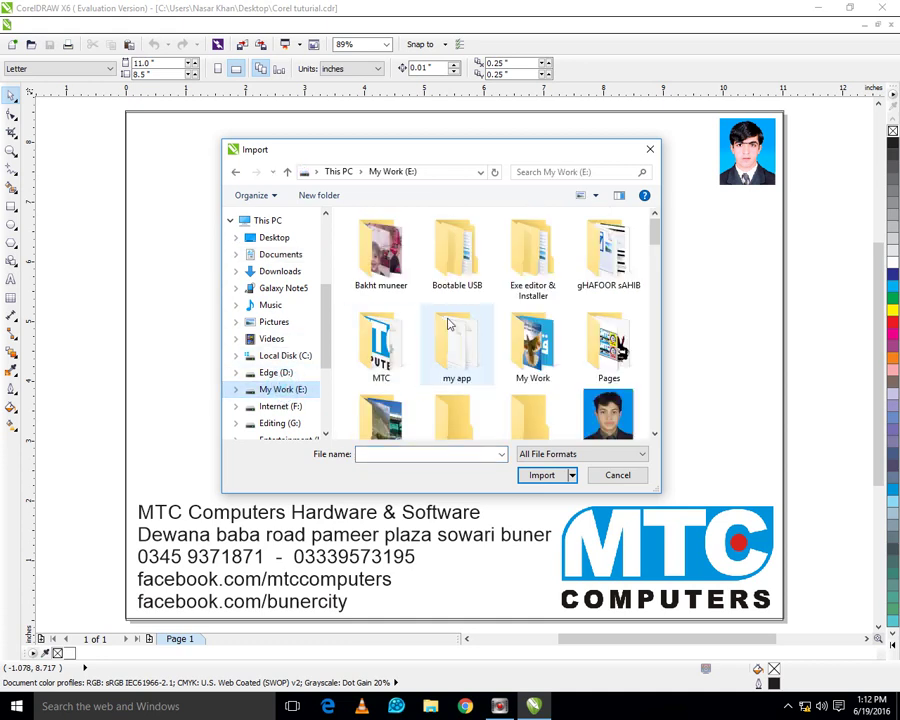